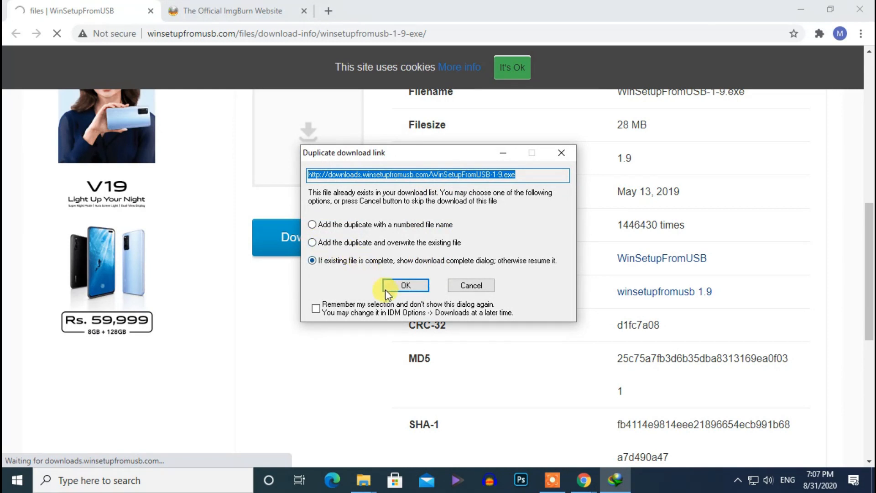
- Accept the existing WinSetupFromUSB download and open its extracted WinSetupFromUSB-1-9 folder in Downloads\Programs
{"action": "left_click", "coordinate": [398, 286]}
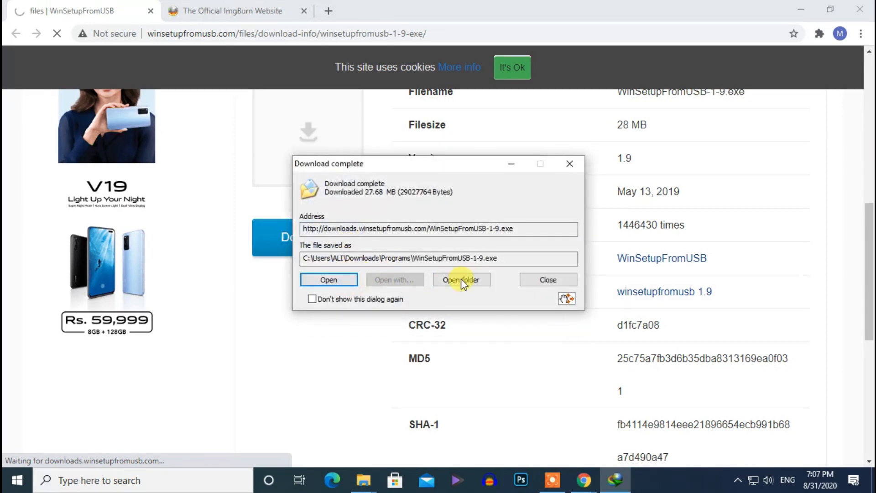
{"action": "left_click", "coordinate": [462, 280]}
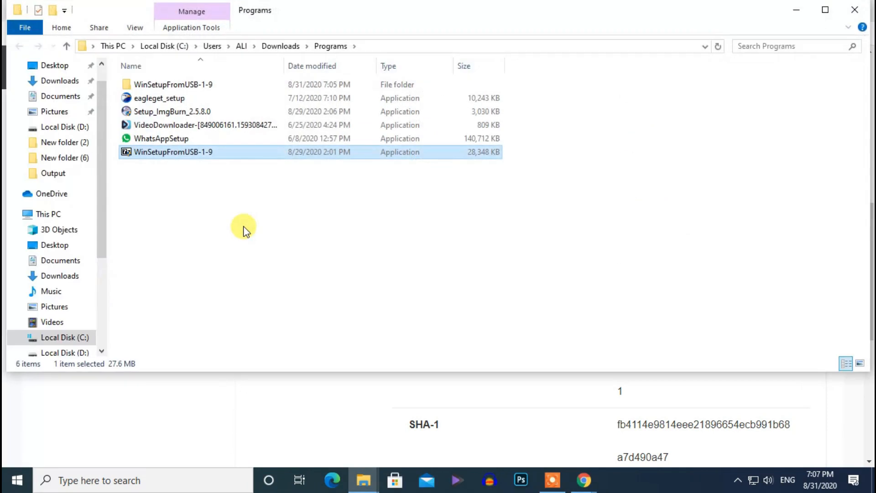
{"action": "double_click", "coordinate": [156, 84]}
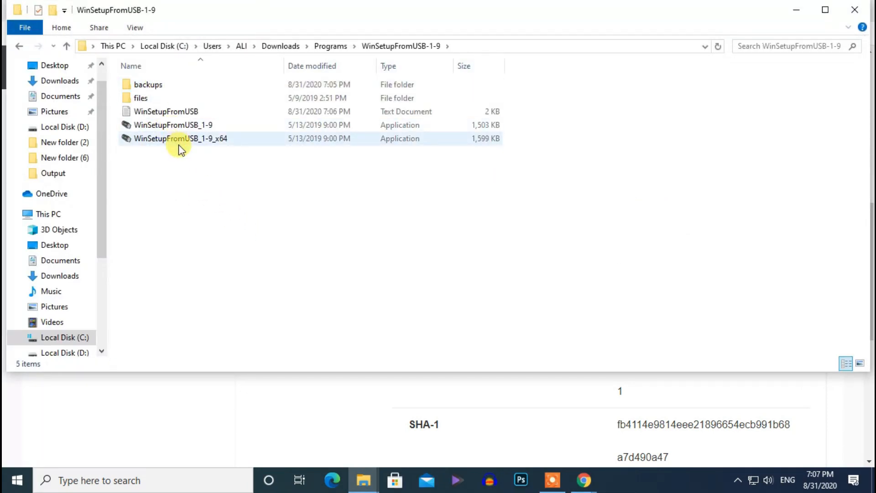
- Launch WinSetupFromUSB_1-9_x64 and allow it to run
{"action": "mouse_move", "coordinate": [181, 150]}
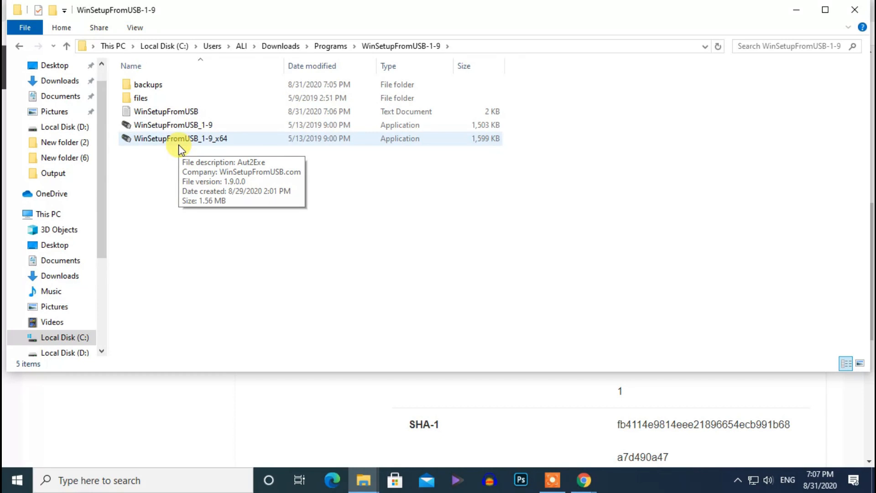
{"action": "double_click", "coordinate": [173, 140]}
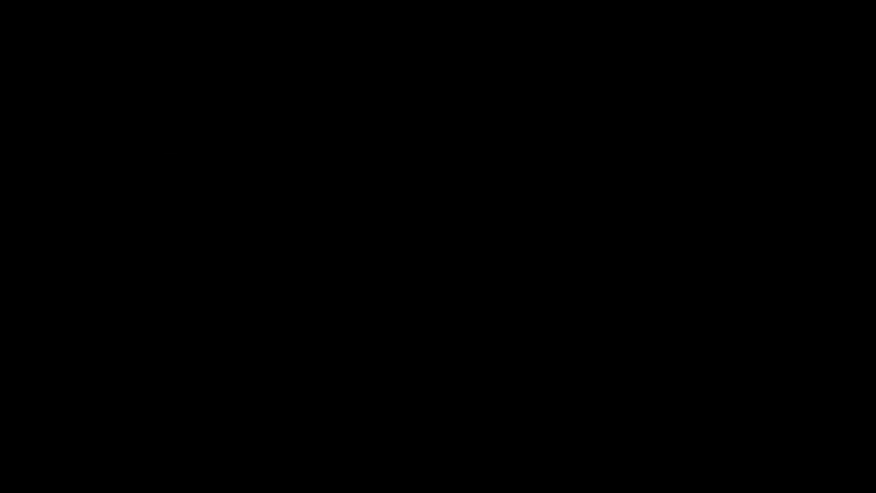
{"action": "left_click", "coordinate": [386, 328]}
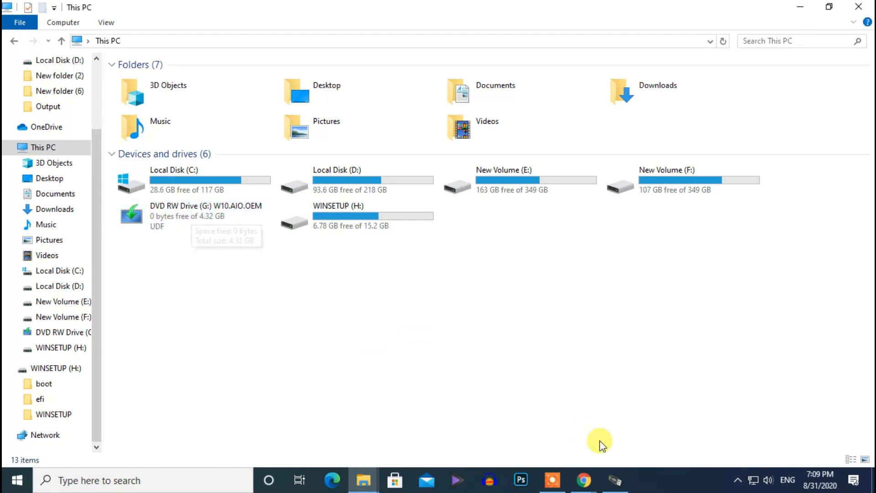
- Switch to the ImgBurn website and open the ImgBurn v2.5.8.0 download link from the News section
{"action": "left_click", "coordinate": [588, 477]}
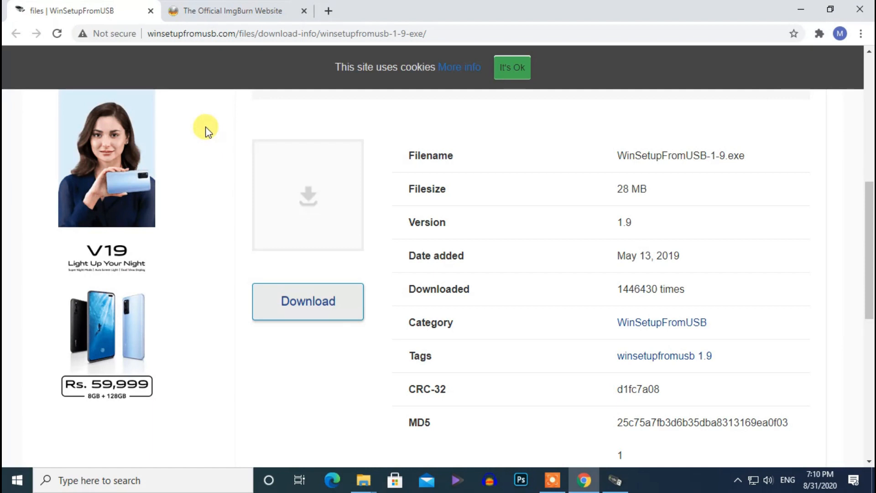
{"action": "left_click", "coordinate": [233, 15]}
{"action": "scroll", "coordinate": [356, 208], "scroll_direction": "up", "scroll_amount": 10}
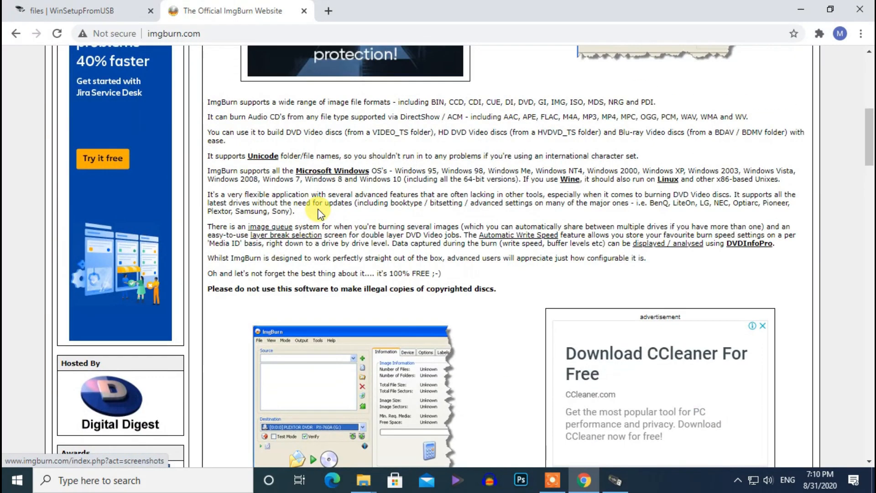
{"action": "scroll", "coordinate": [316, 206], "scroll_direction": "up", "scroll_amount": 3}
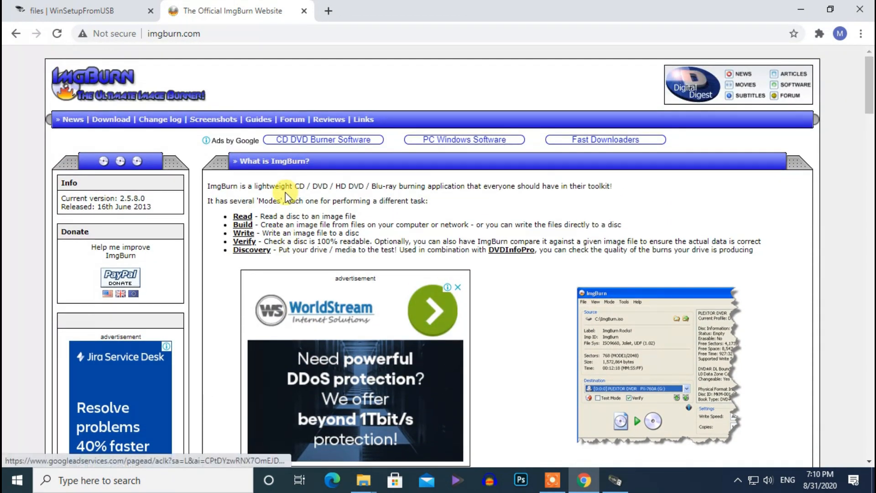
{"action": "scroll", "coordinate": [264, 212], "scroll_direction": "down", "scroll_amount": 12}
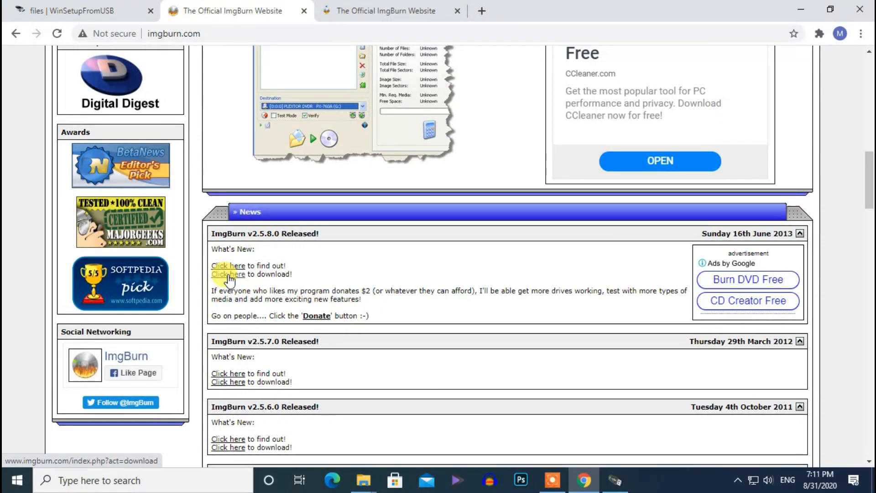
{"action": "left_click", "coordinate": [228, 274]}
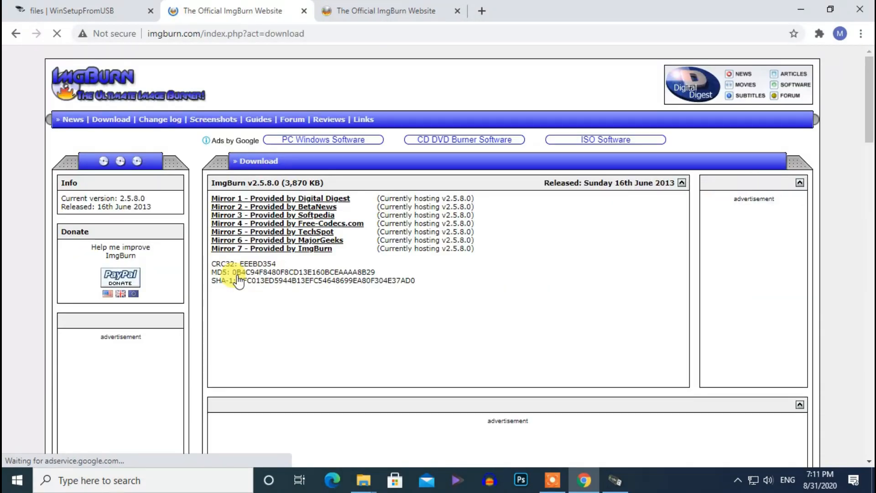
- Choose Mirror 1 and download the ImgBurn setup without the site's download manager
{"action": "left_click", "coordinate": [277, 201]}
{"action": "scroll", "coordinate": [292, 289], "scroll_direction": "down", "scroll_amount": 4}
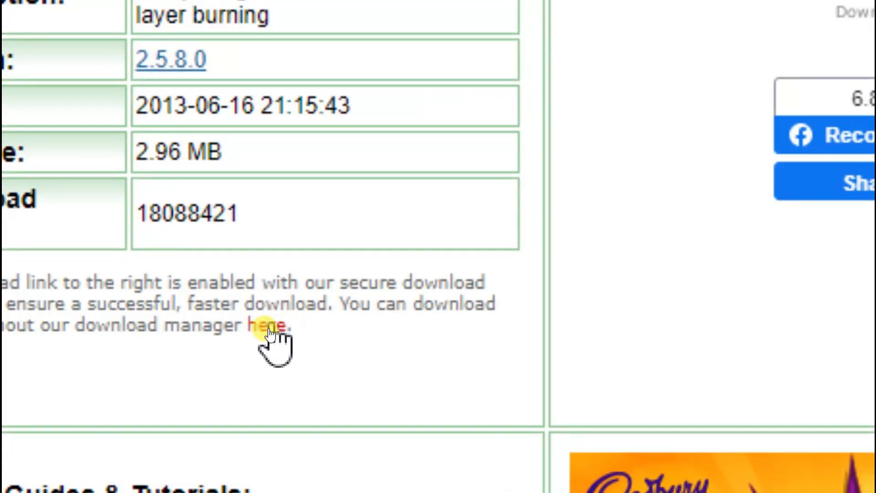
{"action": "left_click", "coordinate": [269, 330]}
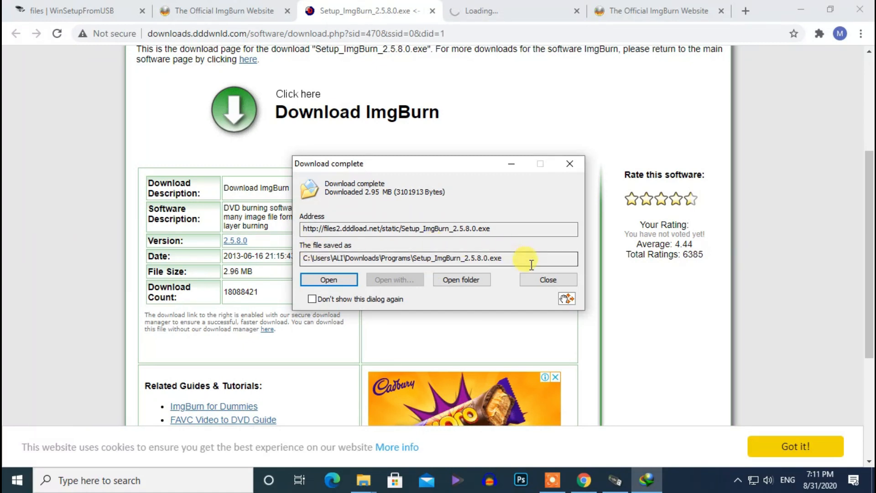
- Minimize the download dialog, browser and Explorer windows, then launch ImgBurn from the desktop
{"action": "left_click", "coordinate": [511, 165]}
{"action": "left_click", "coordinate": [806, 9]}
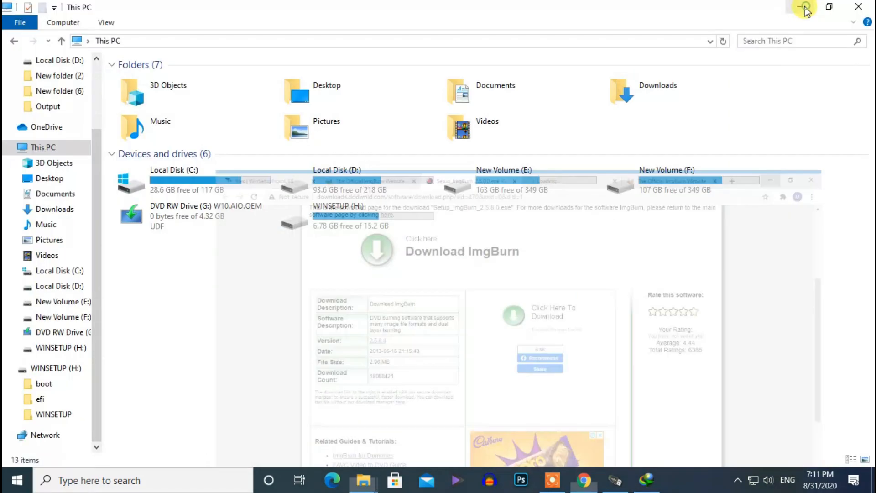
{"action": "left_click", "coordinate": [804, 7]}
{"action": "left_click_drag", "start_coordinate": [466, 32], "coordinate": [318, 15]}
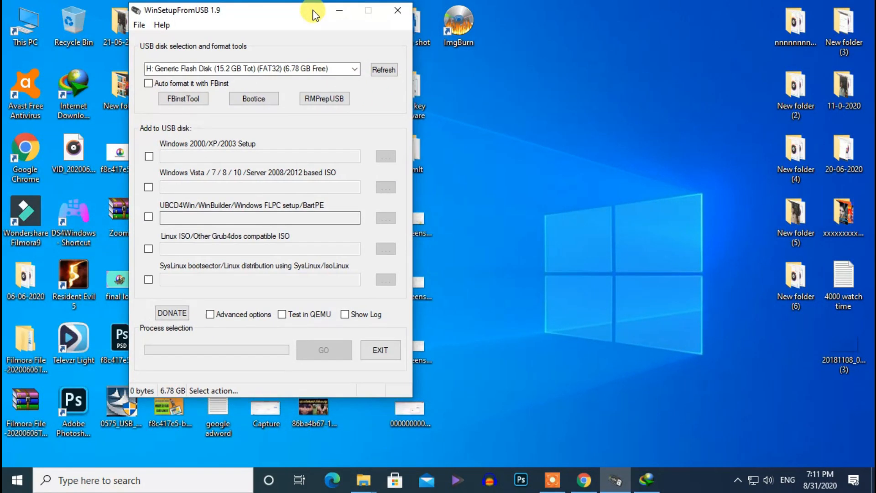
{"action": "double_click", "coordinate": [464, 31]}
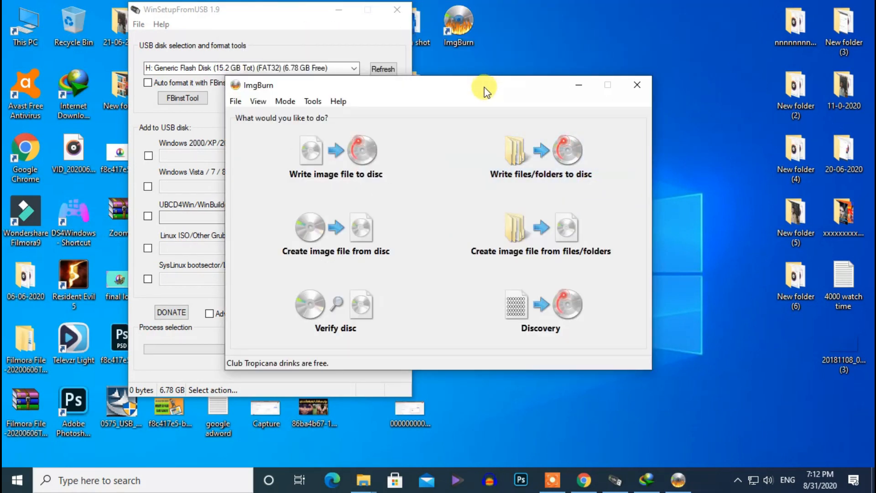
- Choose Create image file from disc in ImgBurn and start reading the disc into an image
{"action": "left_click_drag", "start_coordinate": [478, 73], "coordinate": [478, 70]}
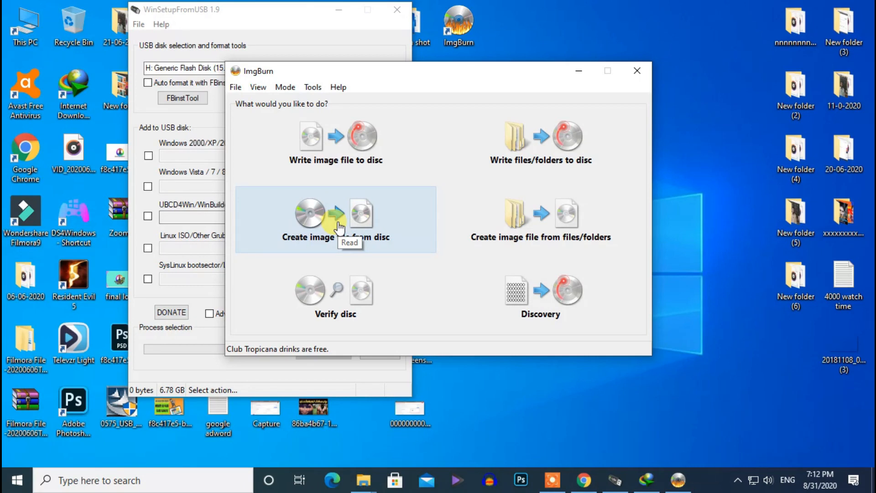
{"action": "left_click", "coordinate": [339, 228]}
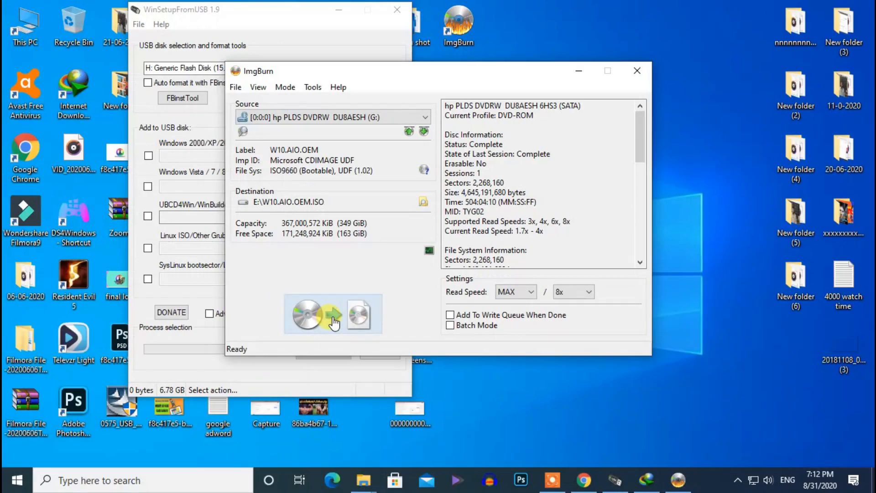
{"action": "left_click", "coordinate": [333, 319]}
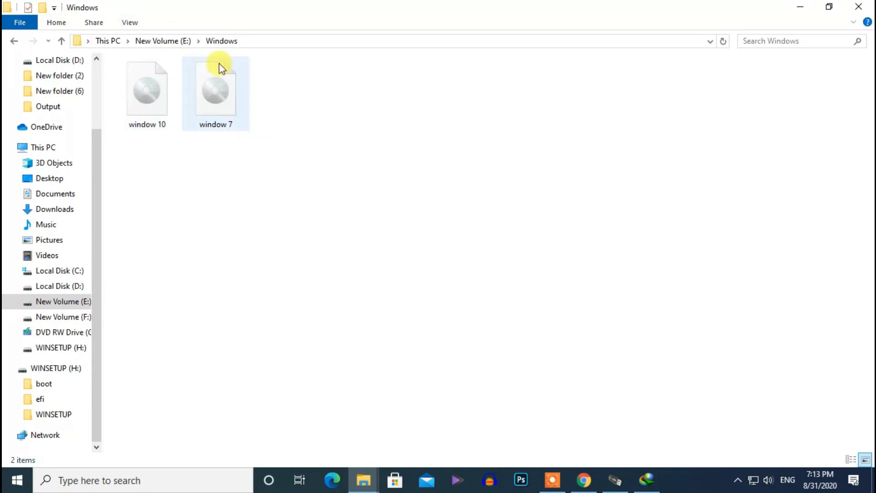
- Mount the window 10 disc image from E:\Windows and view it under This PC, then minimize Explorer
{"action": "double_click", "coordinate": [144, 110]}
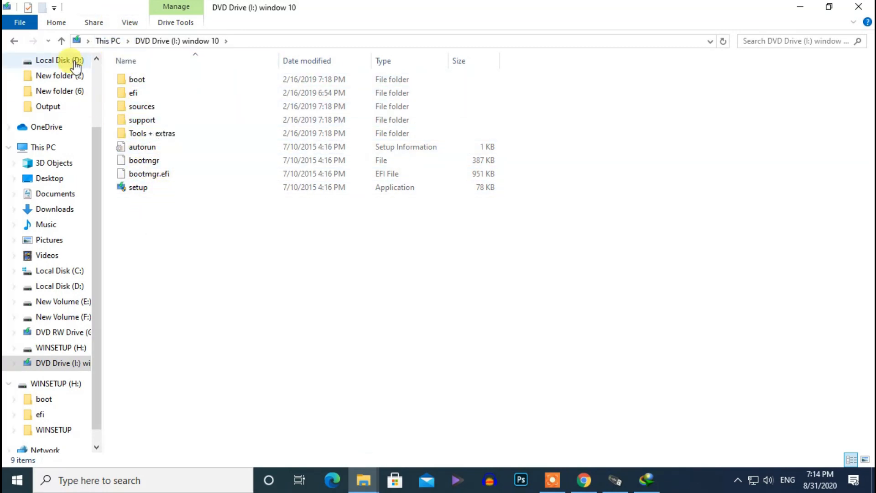
{"action": "left_click", "coordinate": [61, 41]}
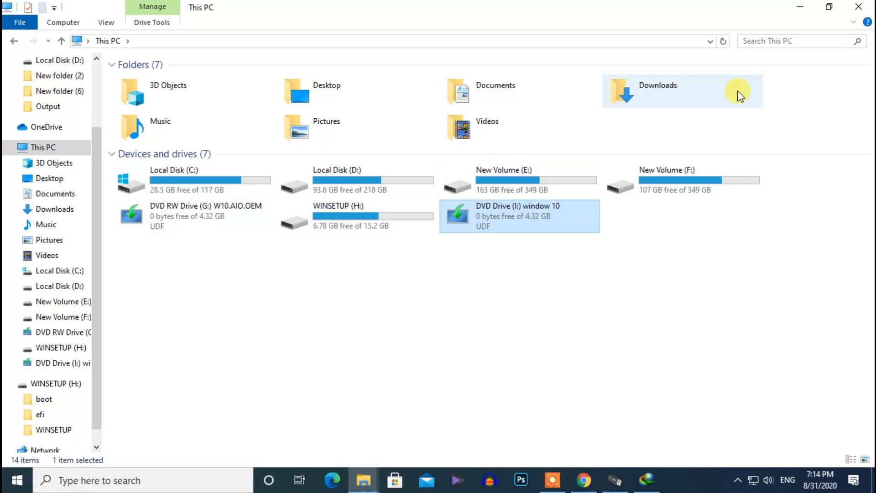
{"action": "left_click", "coordinate": [800, 7]}
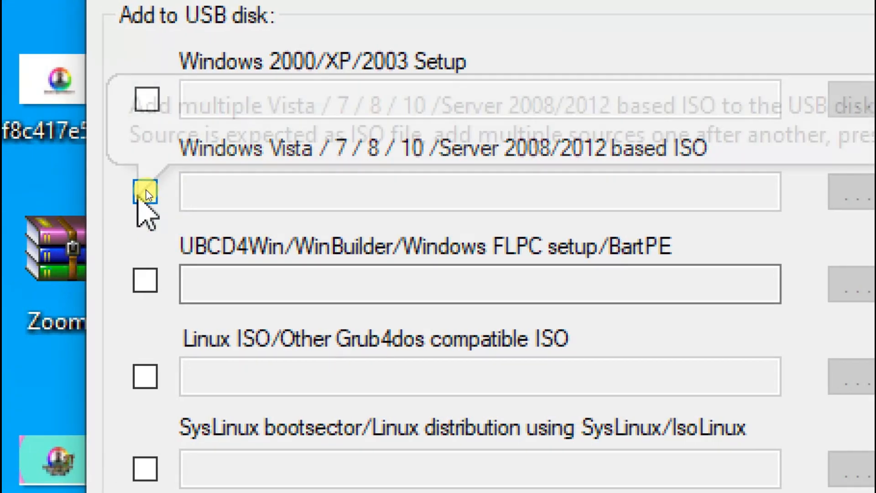
- Enable the Windows Vista/7/8/10 source and select E:\Windows\window 10.iso, acknowledging the FAT32 split notice
{"action": "left_click", "coordinate": [146, 193]}
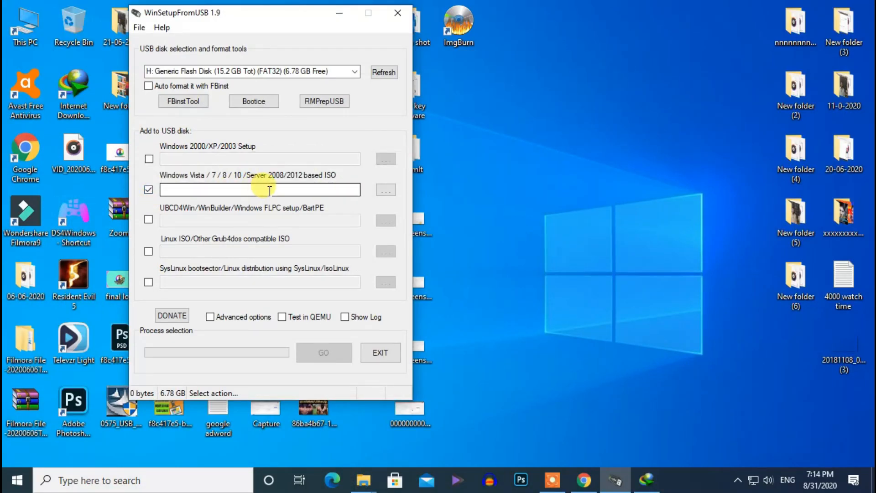
{"action": "left_click", "coordinate": [229, 190]}
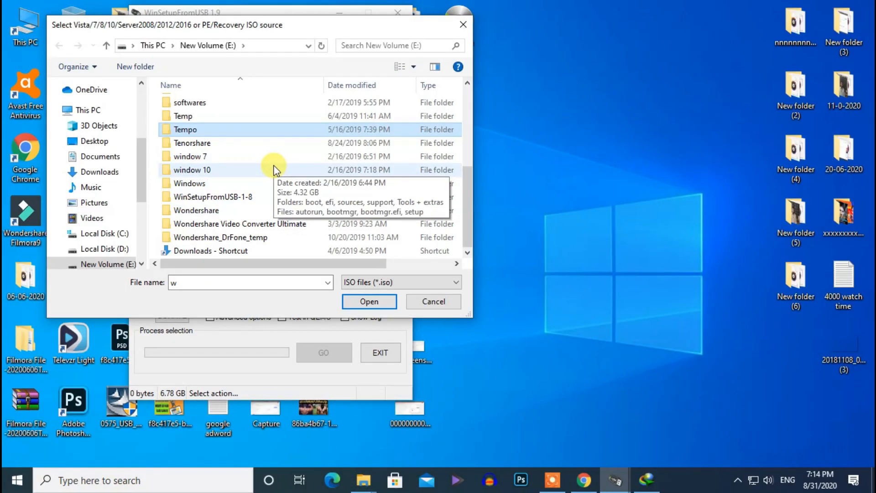
{"action": "double_click", "coordinate": [211, 183]}
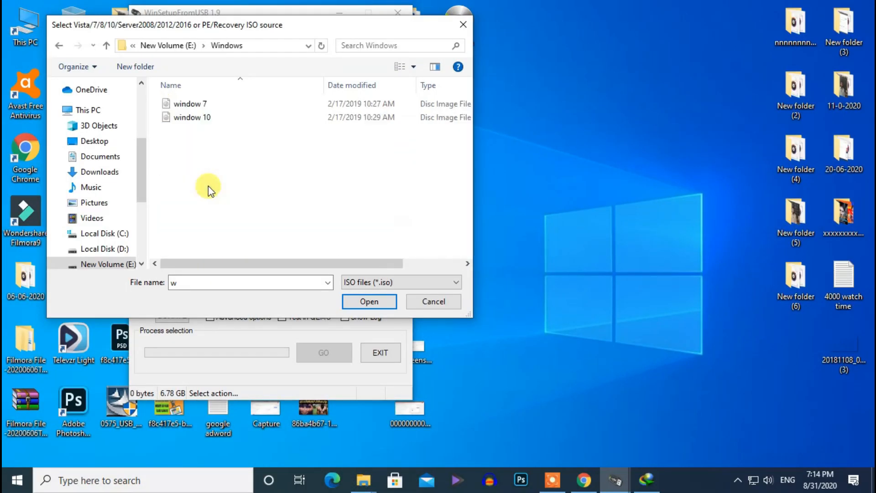
{"action": "left_click", "coordinate": [204, 119]}
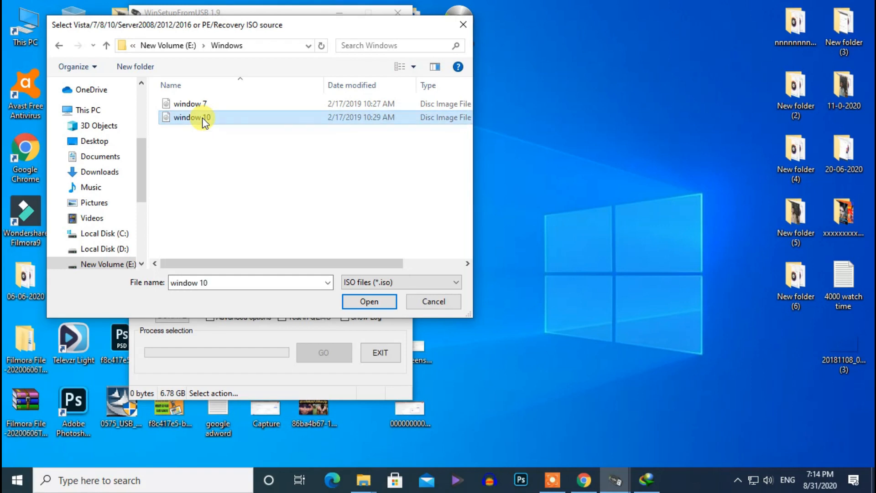
{"action": "left_click", "coordinate": [368, 301]}
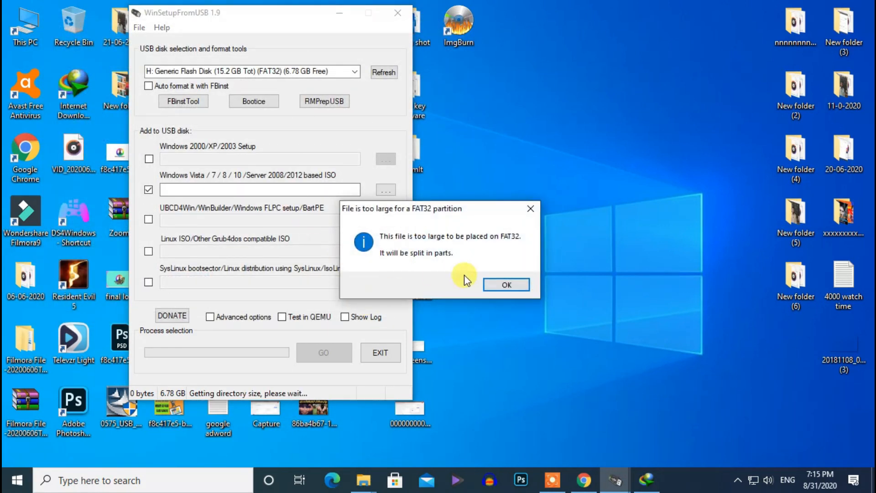
{"action": "left_click", "coordinate": [504, 287]}
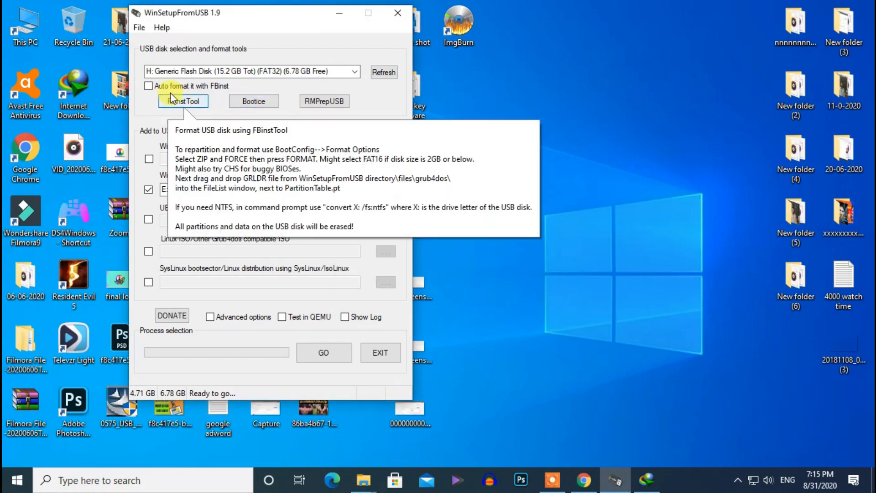
- Enable auto formatting with FBinst and, in Advanced options, turn on custom menu names for Vista/7/8/Server sources
{"action": "left_click", "coordinate": [149, 86]}
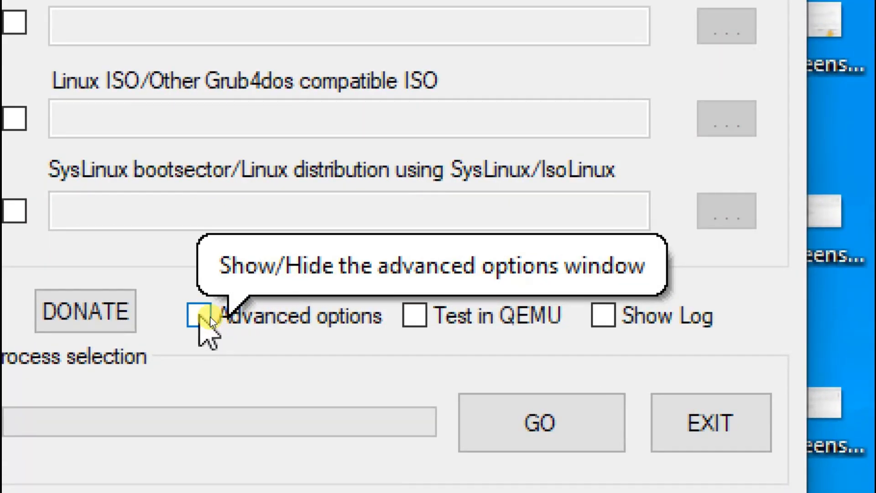
{"action": "left_click", "coordinate": [199, 316]}
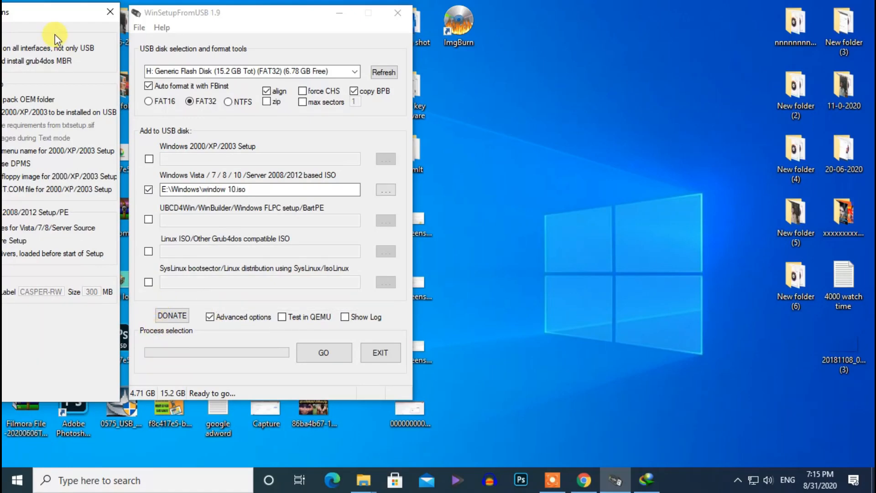
{"action": "left_click_drag", "start_coordinate": [53, 13], "coordinate": [235, 20]}
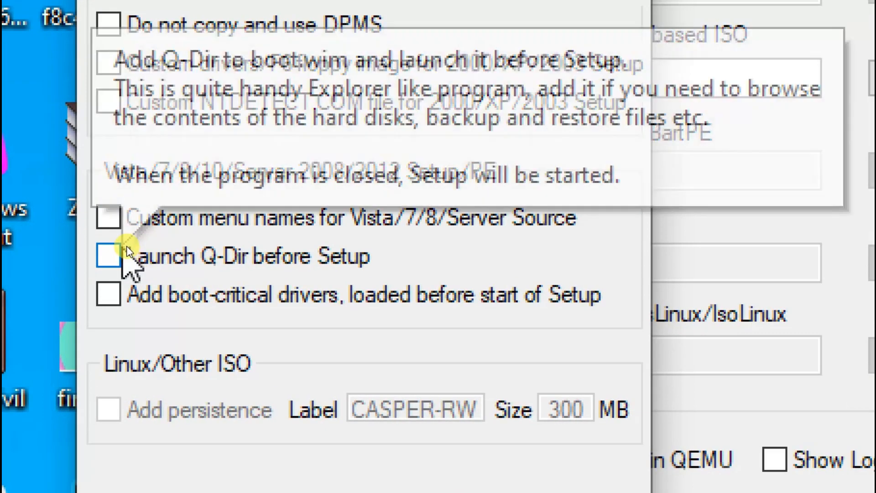
{"action": "left_click", "coordinate": [117, 231]}
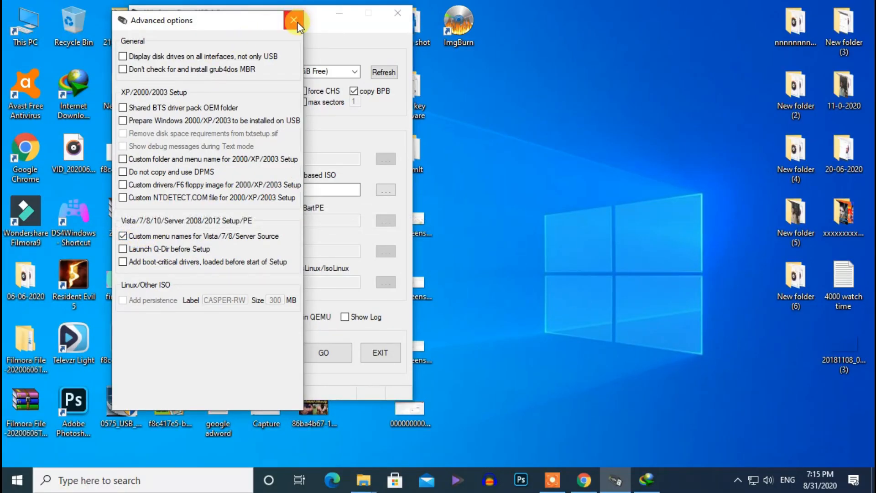
{"action": "left_click", "coordinate": [295, 21]}
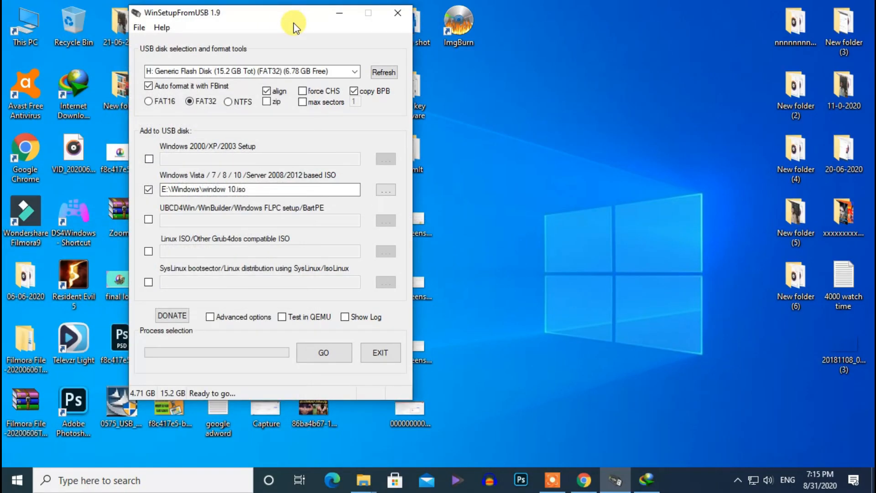
- Start writing to the flash drive and confirm both warnings that all its data will be erased
{"action": "left_click", "coordinate": [323, 356]}
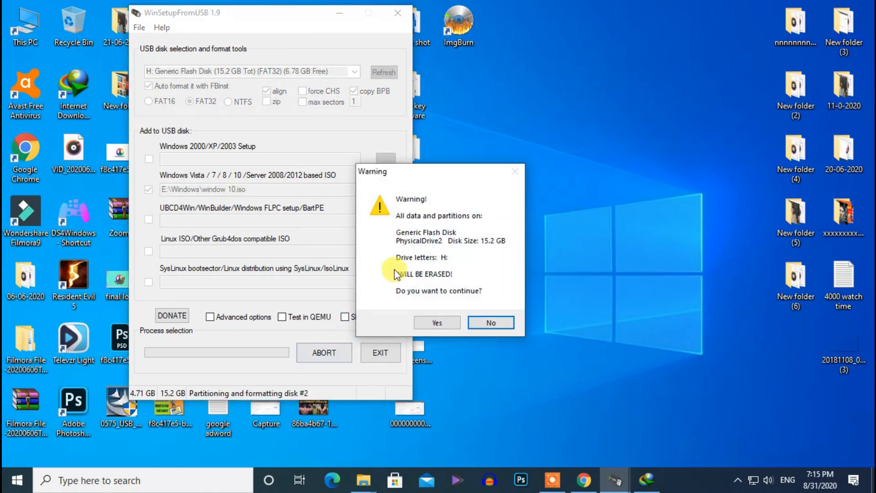
{"action": "left_click", "coordinate": [432, 322]}
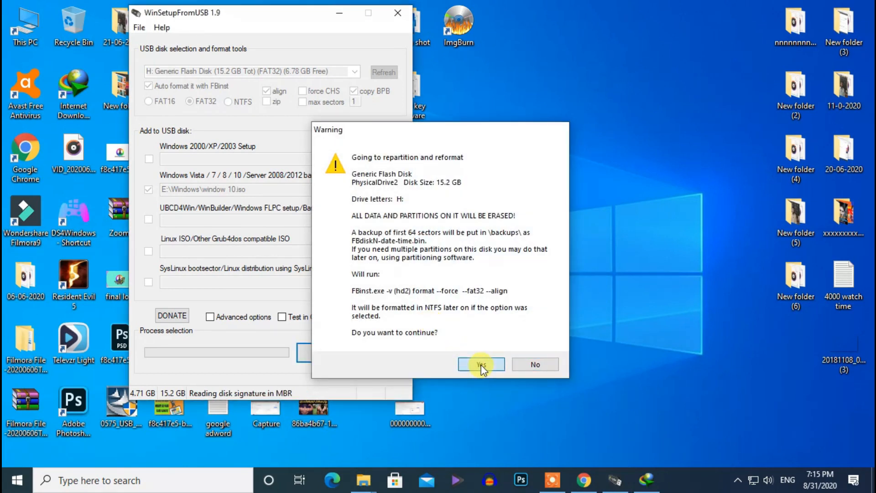
{"action": "left_click", "coordinate": [481, 365]}
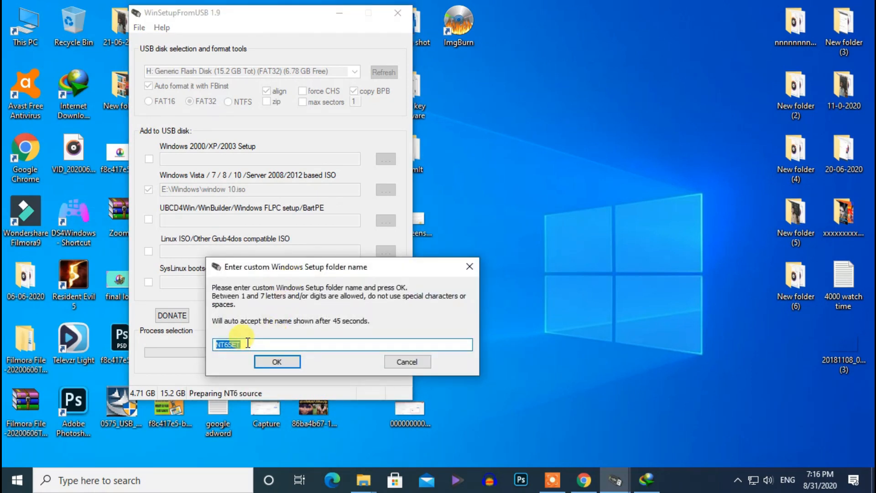
- Name the custom Windows Setup folder win10
{"action": "type", "text": "w"}
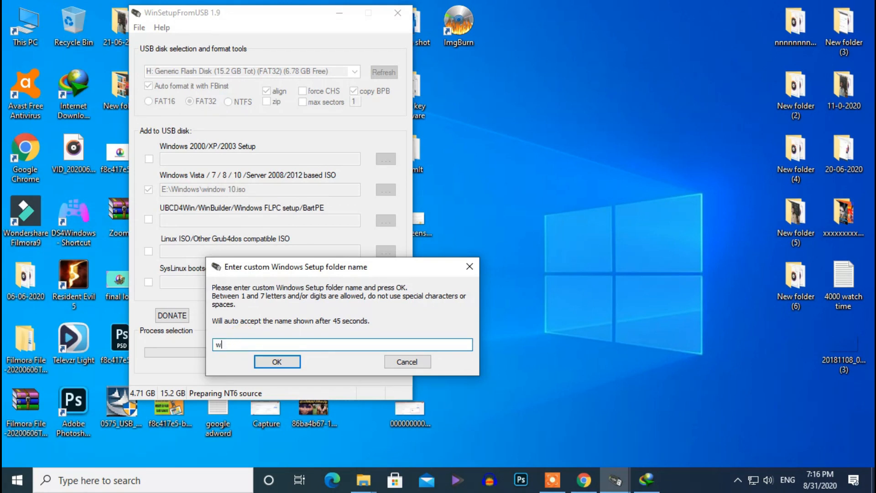
{"action": "type", "text": "in10"}
{"action": "left_click", "coordinate": [278, 361]}
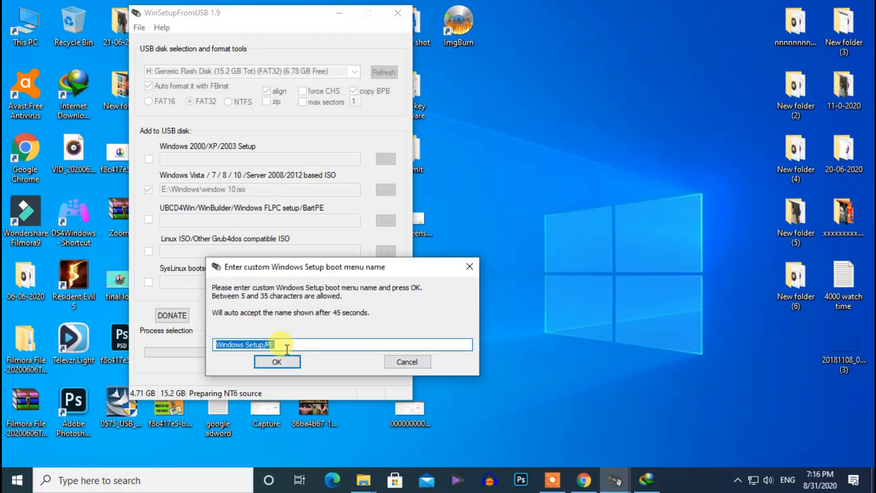
- Set the Windows Setup boot menu name to Windows 10 and acknowledge the finished job
{"action": "left_click", "coordinate": [287, 349]}
{"action": "key", "text": "BackSpace"}
{"action": "key", "text": "BackSpace"}
{"action": "key", "text": "BackSpace"}
{"action": "key", "text": "BackSpace"}
{"action": "key", "text": "BackSpace"}
{"action": "key", "text": "BackSpace"}
{"action": "key", "text": "BackSpace"}
{"action": "key", "text": "BackSpace"}
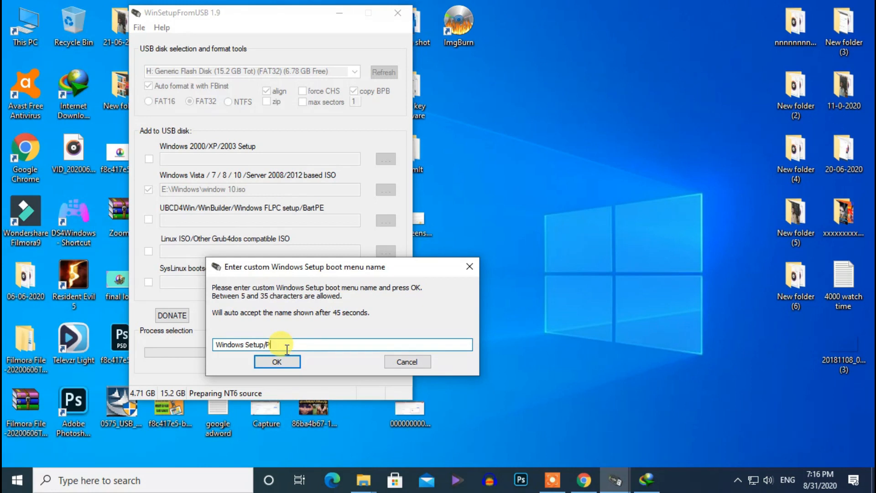
{"action": "type", "text": "10"}
{"action": "left_click", "coordinate": [273, 363]}
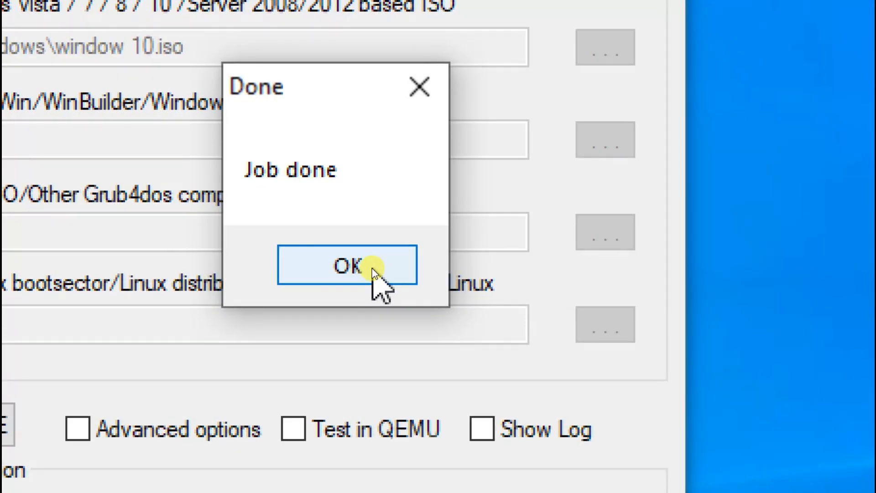
{"action": "left_click", "coordinate": [371, 267]}
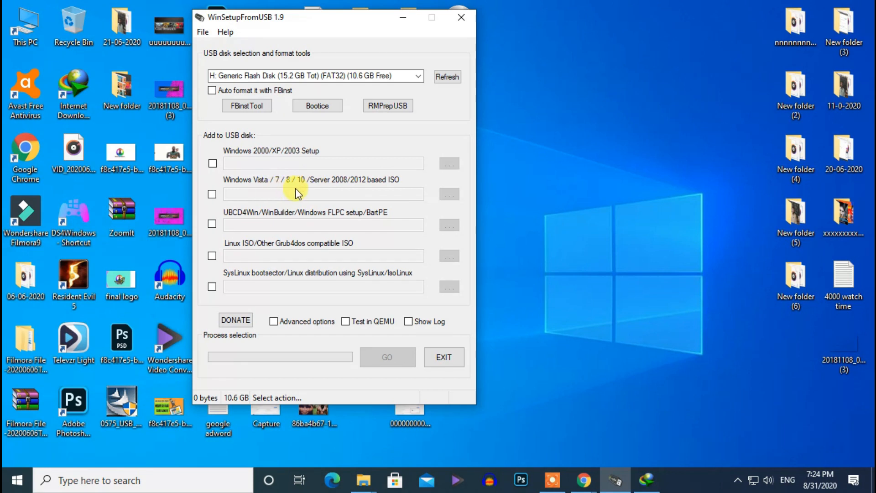
- Enable the Windows Vista/7/8/10 source again and select E:\Windows\window 7.iso
{"action": "left_click", "coordinate": [213, 196]}
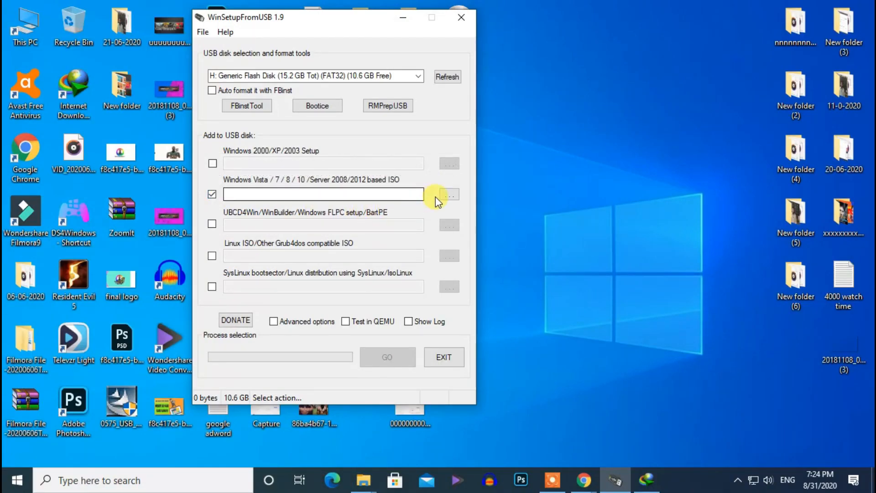
{"action": "left_click", "coordinate": [449, 194]}
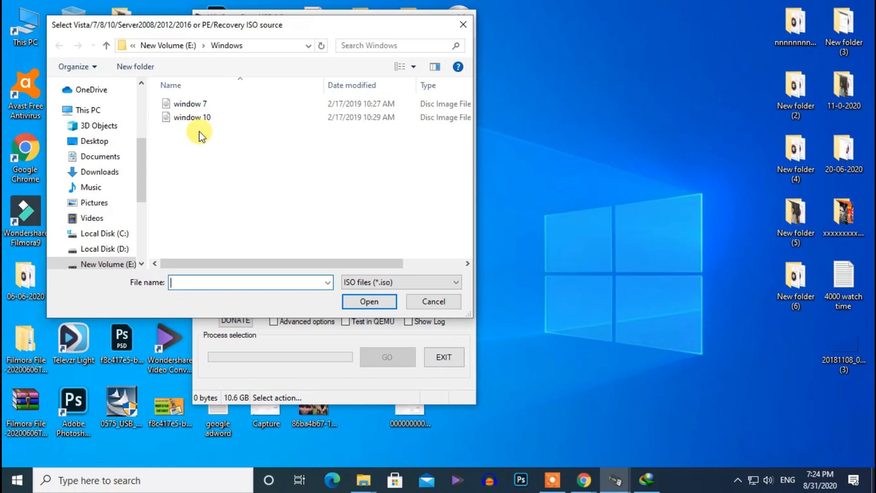
{"action": "left_click", "coordinate": [195, 105]}
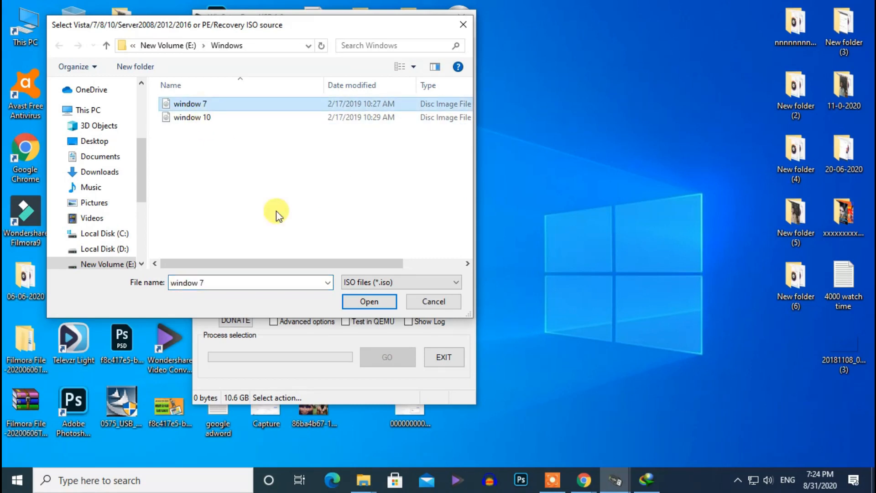
{"action": "left_click", "coordinate": [357, 302]}
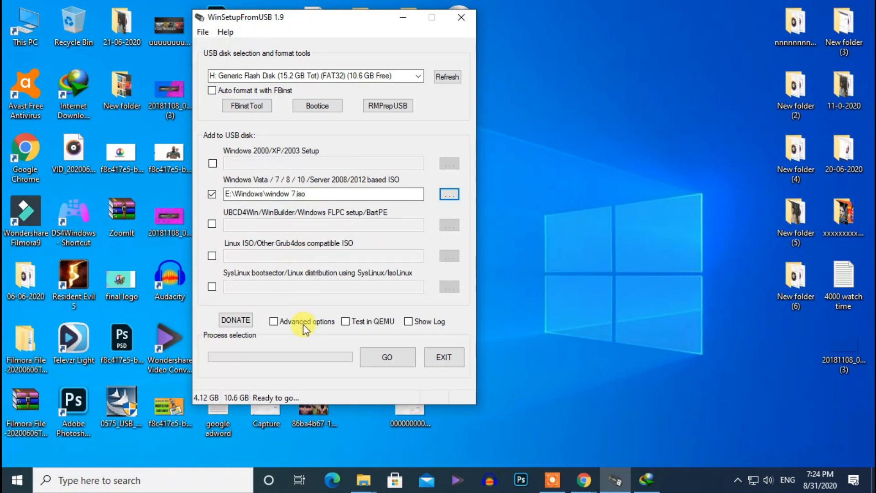
- In Advanced options, turn on custom menu names for Vista/7/8/Server sources and close the options
{"action": "left_click", "coordinate": [297, 321]}
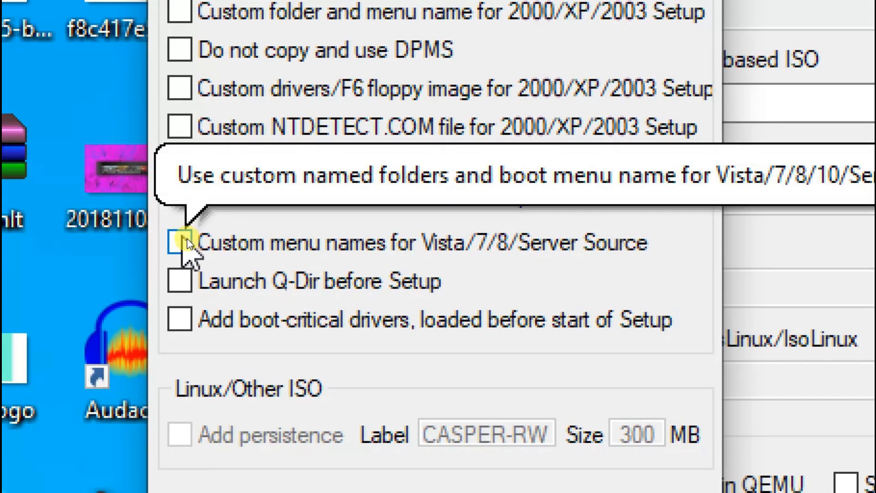
{"action": "left_click", "coordinate": [179, 242]}
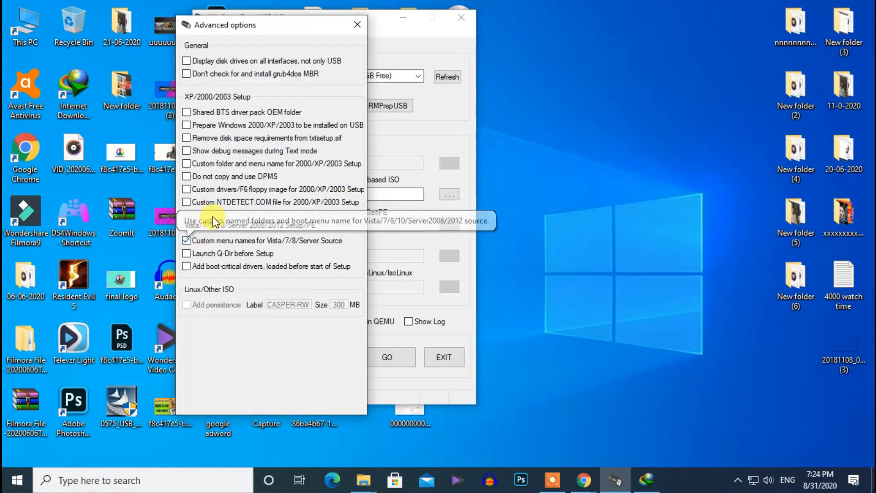
{"action": "left_click", "coordinate": [357, 26]}
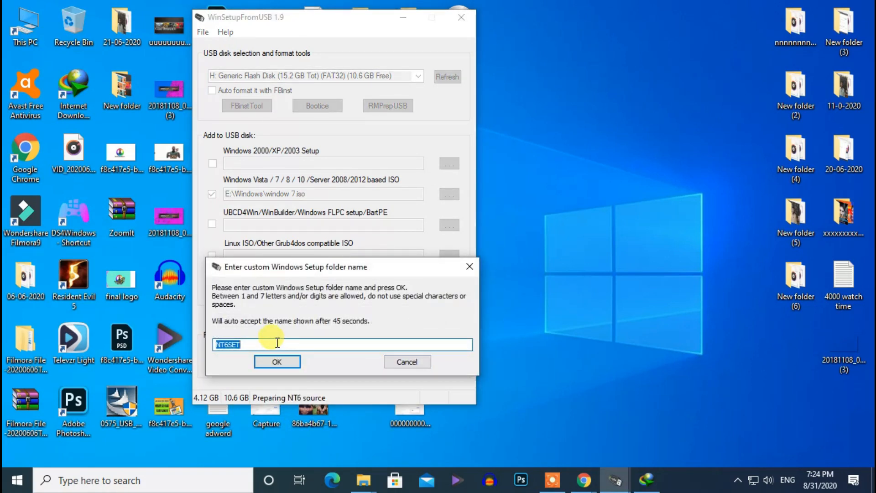
- Try to name the custom Windows Setup folder win 7 and dismiss the retry notice
{"action": "type", "text": "win"}
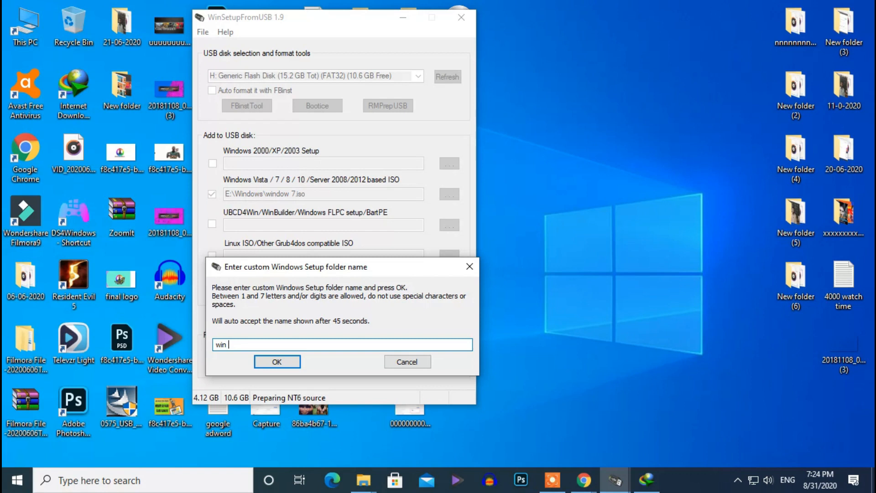
{"action": "type", "text": " 7"}
{"action": "left_click", "coordinate": [269, 362]}
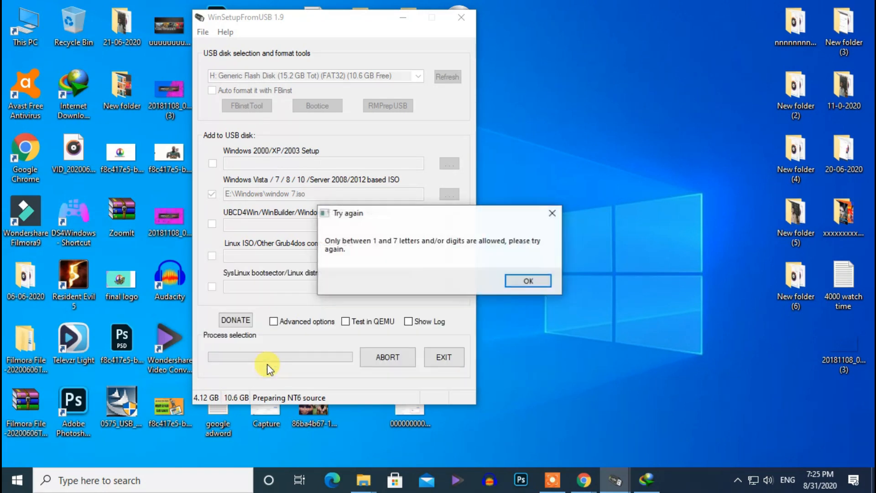
{"action": "left_click", "coordinate": [532, 283]}
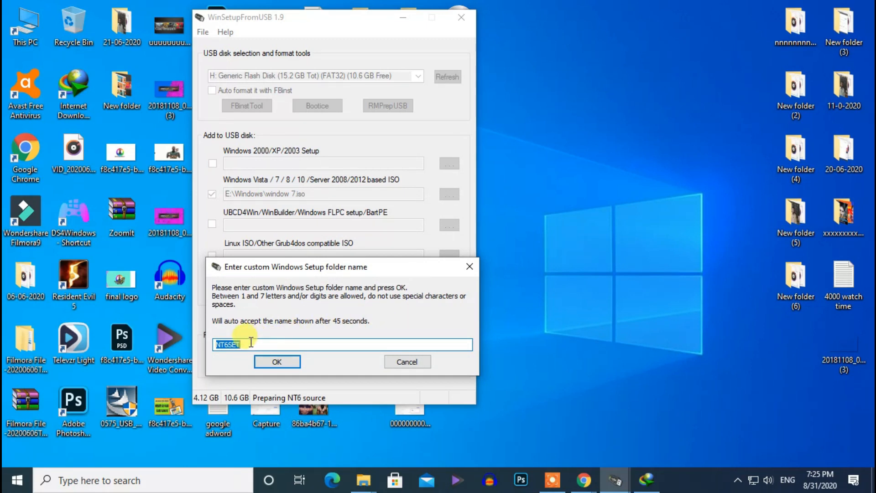
- Name the custom Windows Setup folder win7
{"action": "type", "text": "win7"}
{"action": "left_click", "coordinate": [286, 365]}
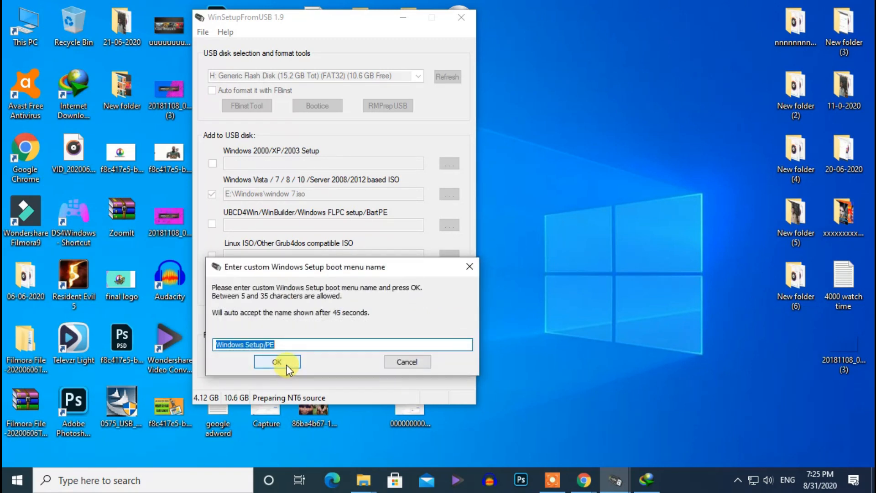
- Set the Windows Setup boot menu name to Windows 7
{"action": "left_click", "coordinate": [303, 344]}
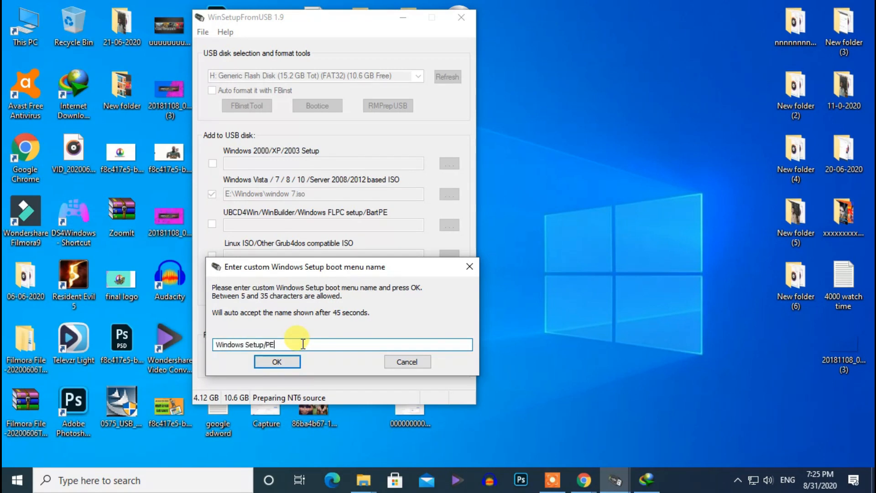
{"action": "key", "text": "BackSpace"}
{"action": "key", "text": "BackSpace"}
{"action": "key", "text": "BackSpace"}
{"action": "key", "text": "BackSpace"}
{"action": "key", "text": "BackSpace"}
{"action": "key", "text": "BackSpace"}
{"action": "key", "text": "BackSpace"}
{"action": "type", "text": "7"}
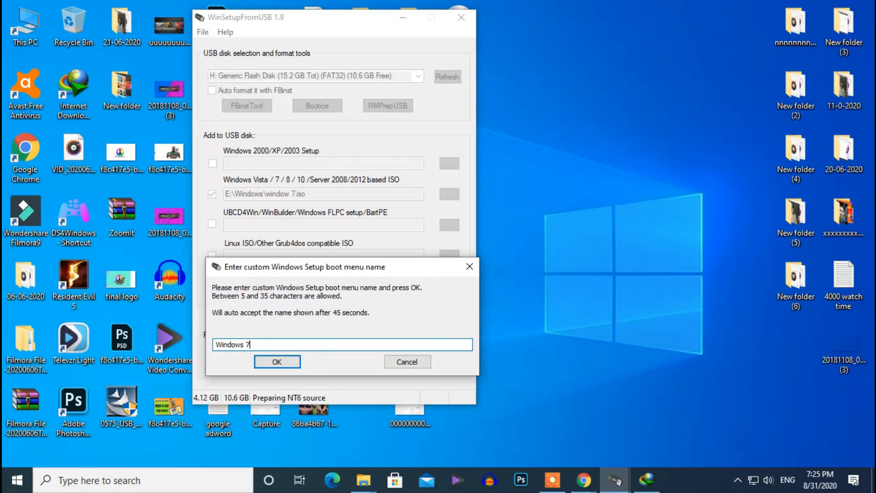
{"action": "left_click", "coordinate": [267, 363]}
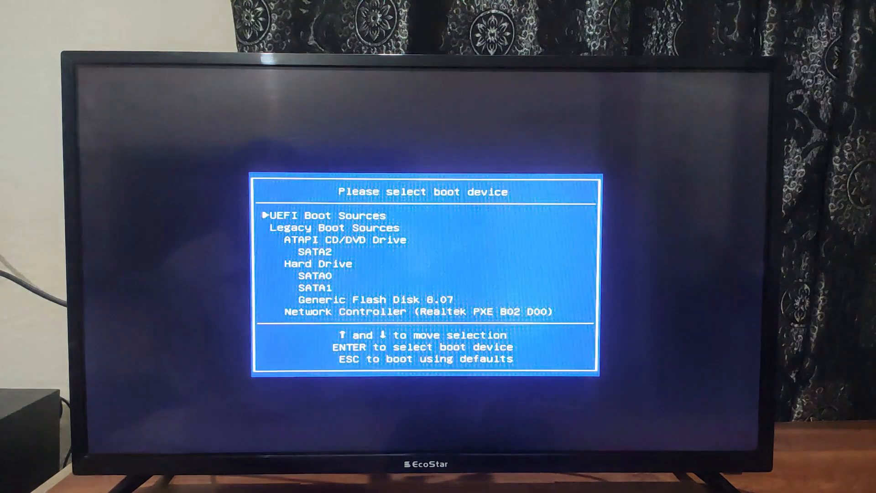
- Boot the computer from the Generic Flash Disk 0.07 in the boot device menu
{"action": "key", "text": "Down"}
{"action": "key", "text": "Down"}
{"action": "key", "text": "Down"}
{"action": "key", "text": "Down"}
{"action": "key", "text": "Down"}
{"action": "key", "text": "Up"}
{"action": "key", "text": "Down"}
{"action": "key", "text": "Return"}
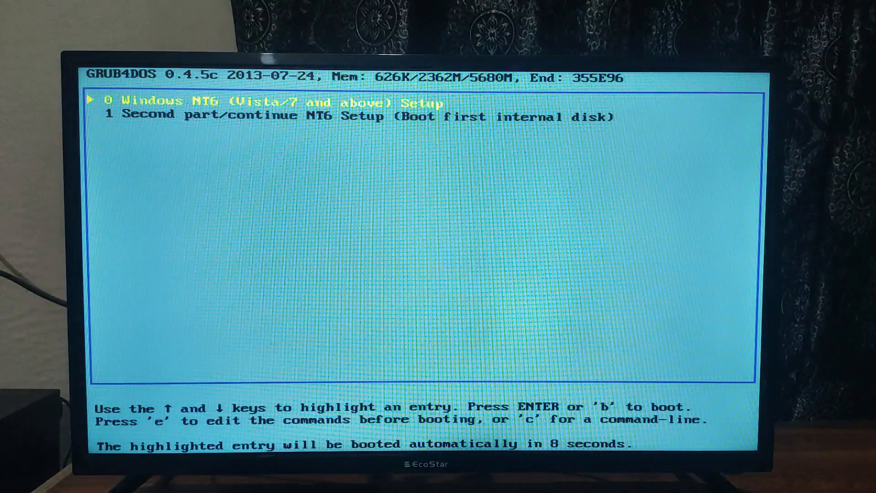
- Start the Windows NT6 (Vista/7 and above) Setup entry in the GRUB4DOS menu
{"action": "key", "text": "Down"}
{"action": "key", "text": "Up"}
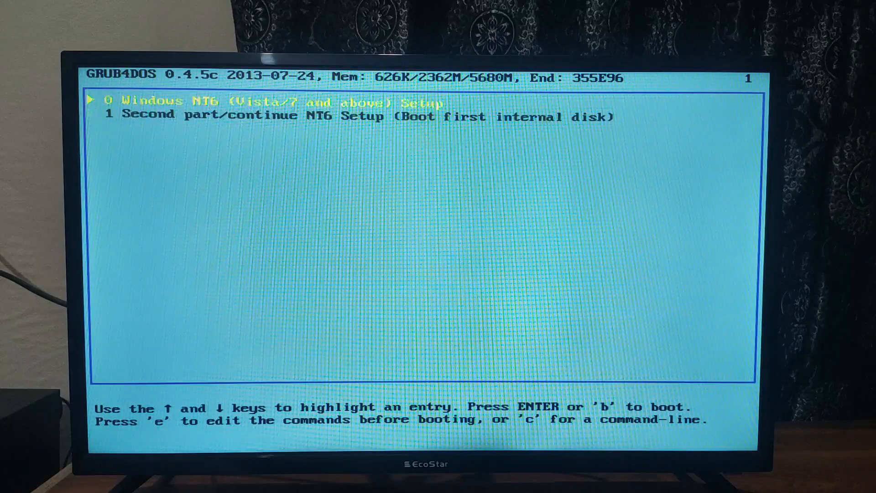
{"action": "key", "text": "Return"}
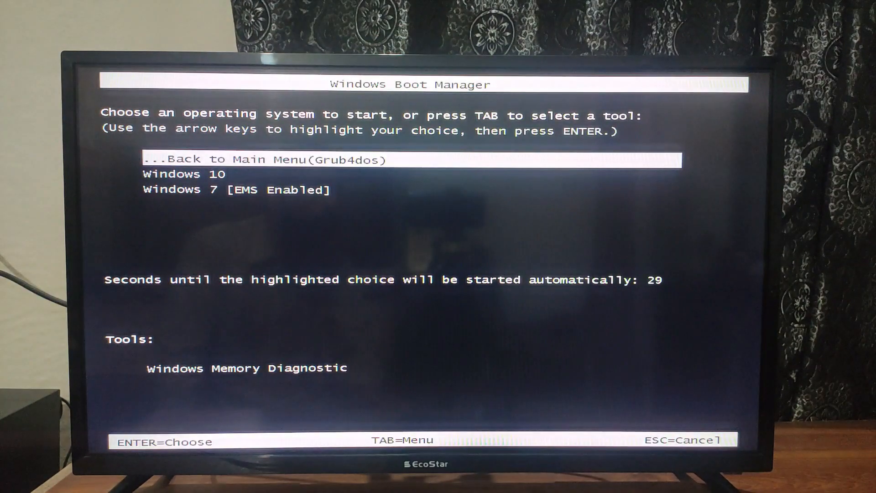
- Choose Windows 10 in Windows Boot Manager and start it
{"action": "key", "text": "Down"}
{"action": "key", "text": "Down"}
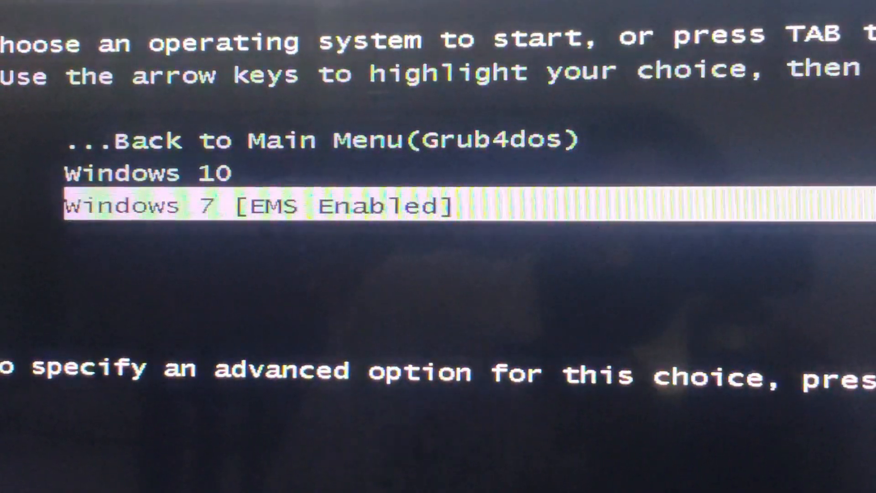
{"action": "key", "text": "Up"}
{"action": "key", "text": "Down"}
{"action": "key", "text": "Up"}
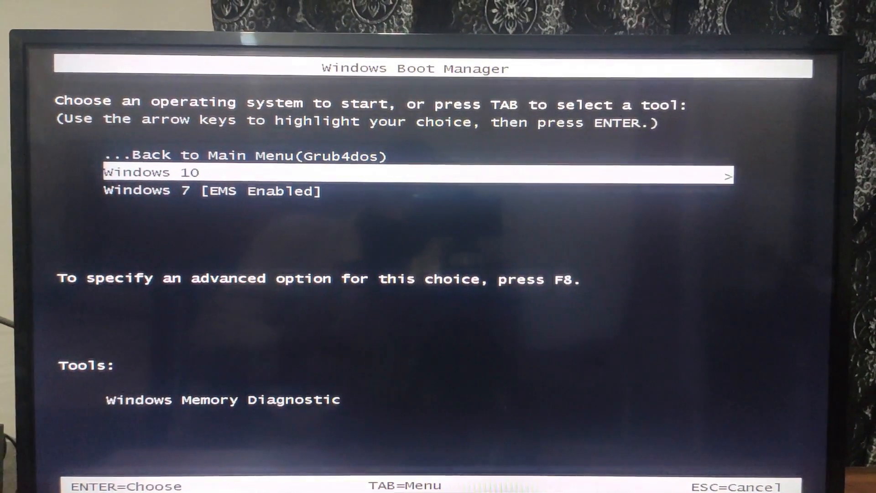
{"action": "key", "text": "Return"}
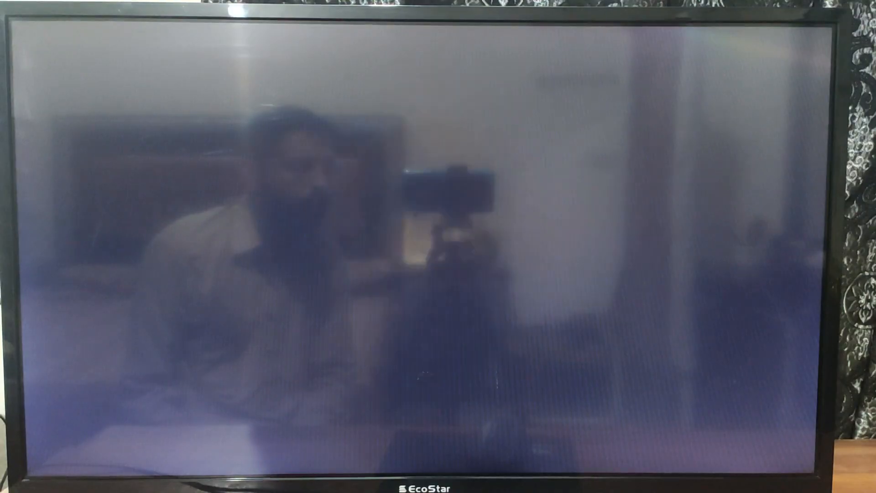